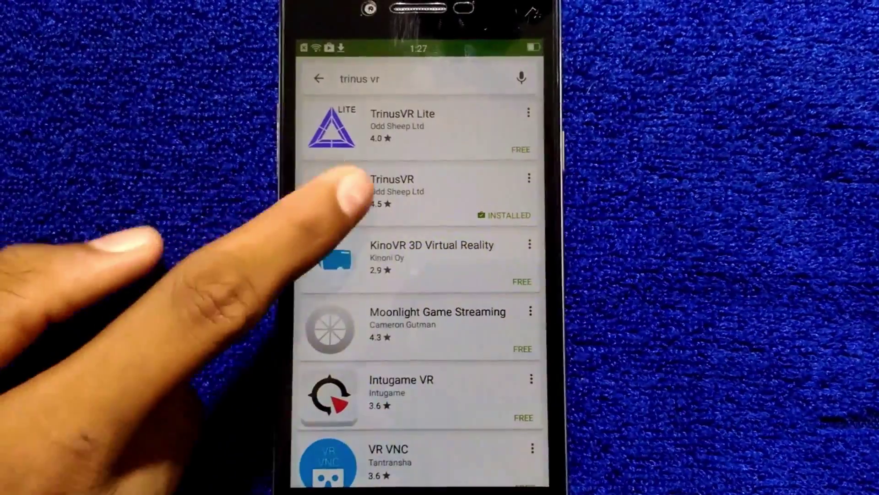
- Open the TrinusVR result's store page and launch the installed app on the phone
left_click(354, 185)
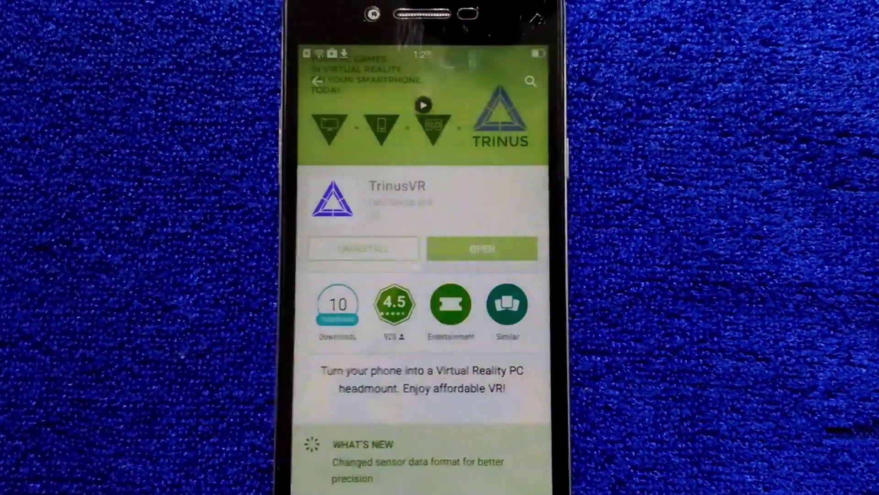
left_click(481, 249)
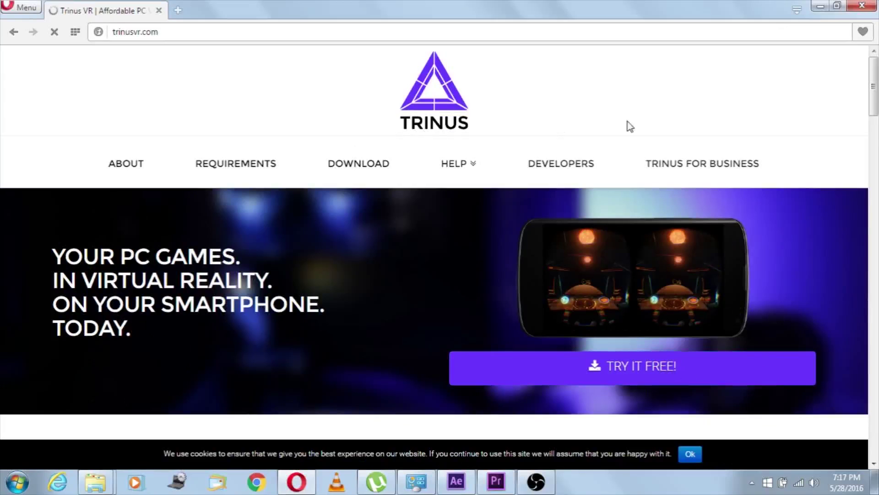
- Look over the trinusvr.com homepage, then minimize Opera to reveal the desktop
scroll(847, 97, "down", 3)
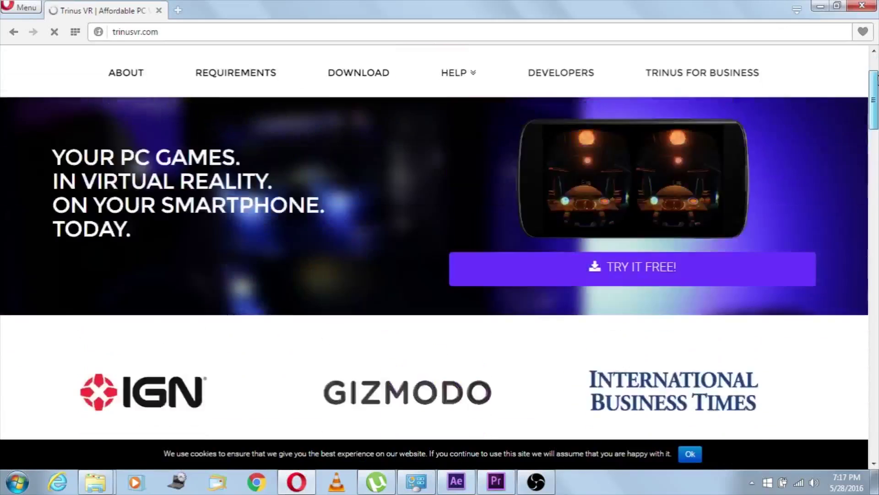
scroll(876, 51, "up", 3)
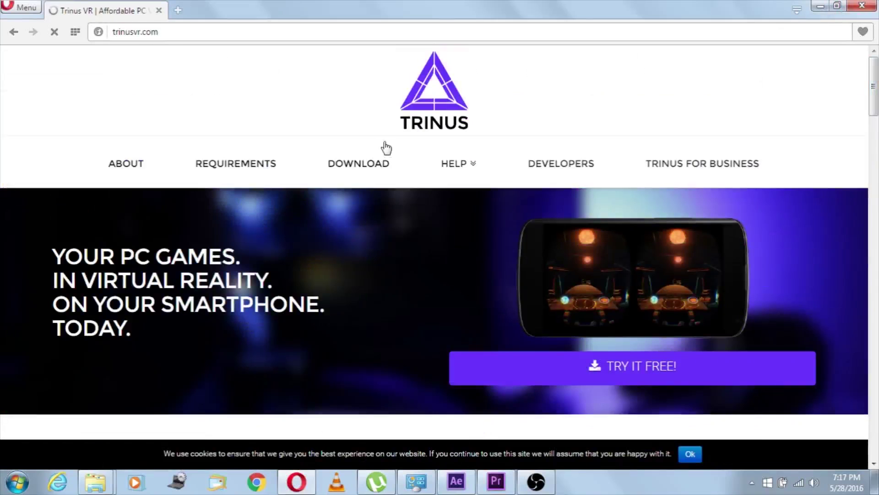
left_click(819, 3)
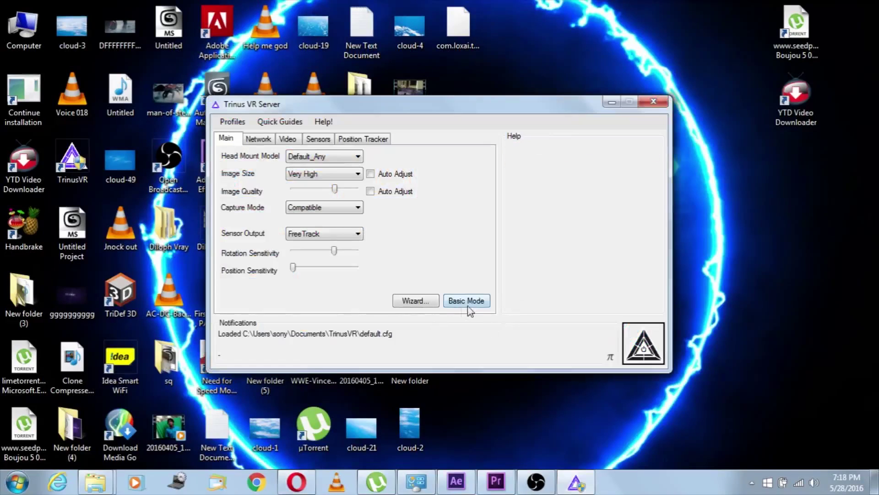
- Switch Trinus to Basic Mode, view its quick settings, then return to Advanced Mode
left_click(474, 301)
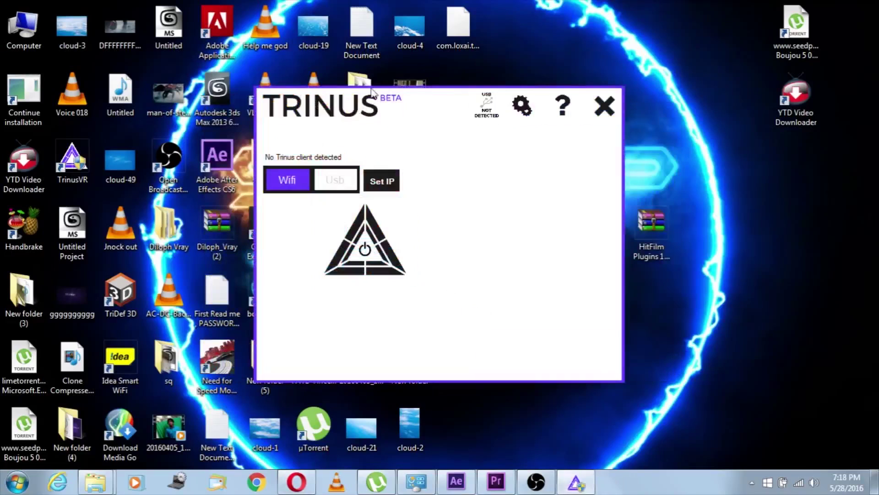
mouse_move(314, 186)
left_click(527, 110)
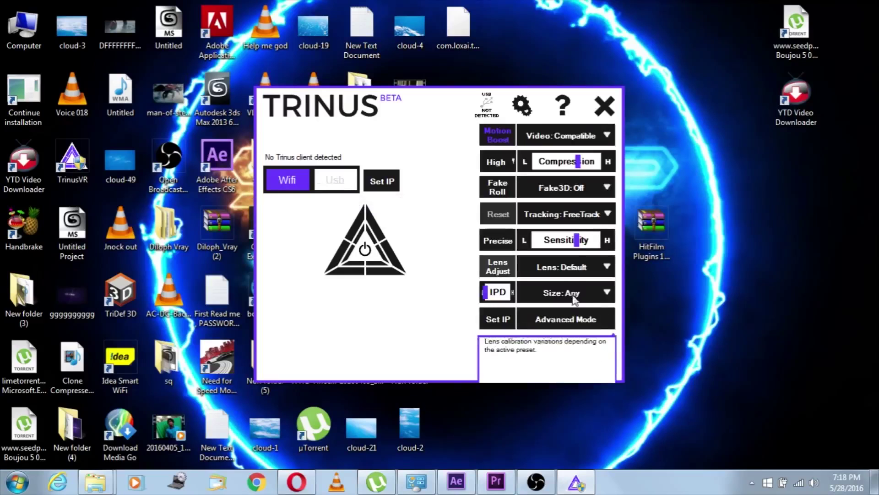
left_click(570, 319)
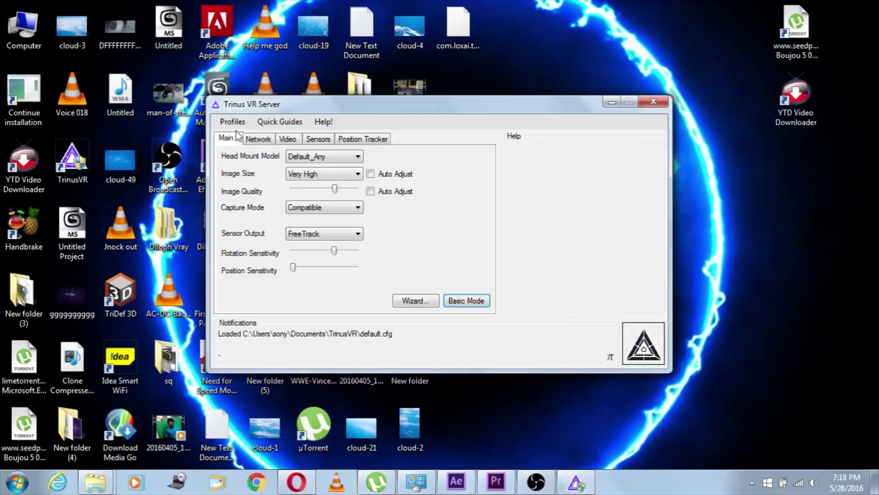
- Keep head mount model Default_Any and image size Very High, lowering image quality slightly
left_click(310, 157)
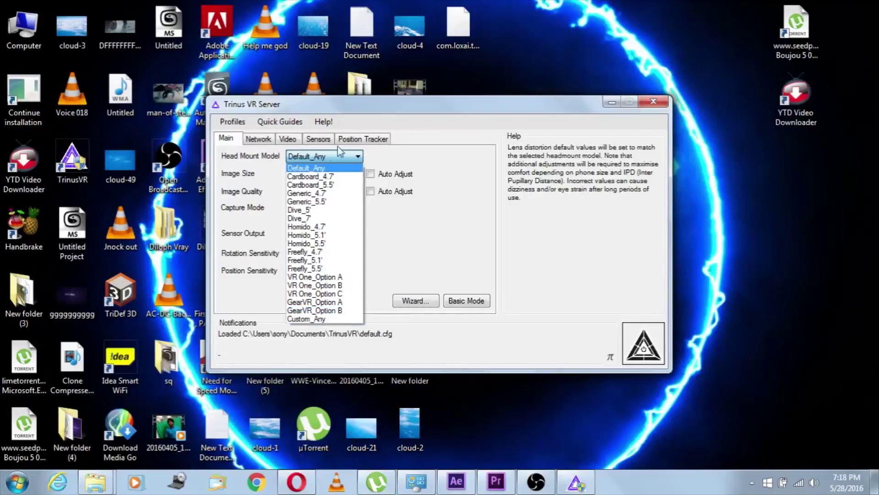
left_click(330, 168)
left_click(328, 176)
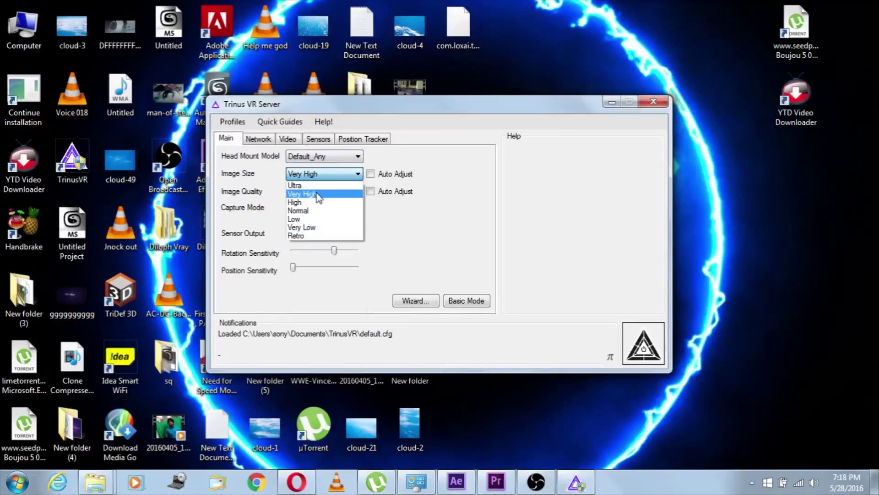
left_click(318, 195)
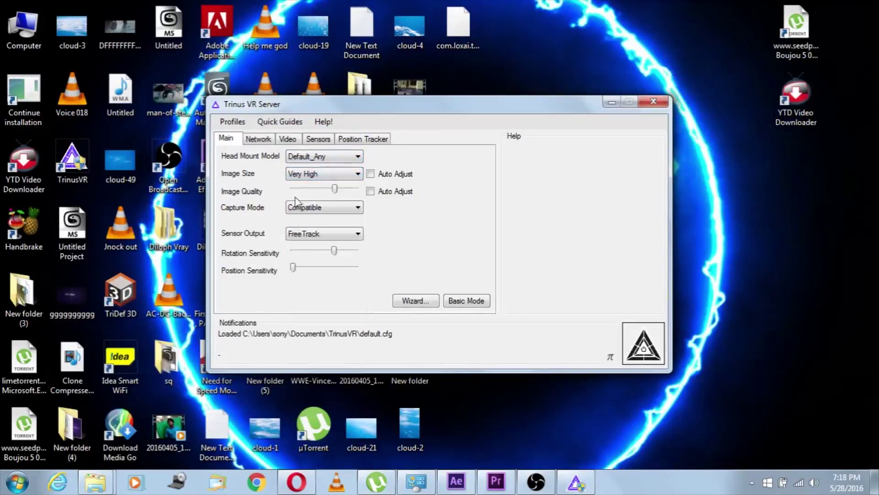
mouse_move(335, 189)
left_mouse_down()
mouse_move(344, 192)
mouse_move(329, 193)
mouse_move(359, 192)
mouse_move(317, 193)
mouse_move(338, 193)
left_mouse_up()
- Set capture mode to Fast, keep FreeTrack sensor output, and raise position sensitivity to mid-scale
key("Tab")
left_click(327, 209)
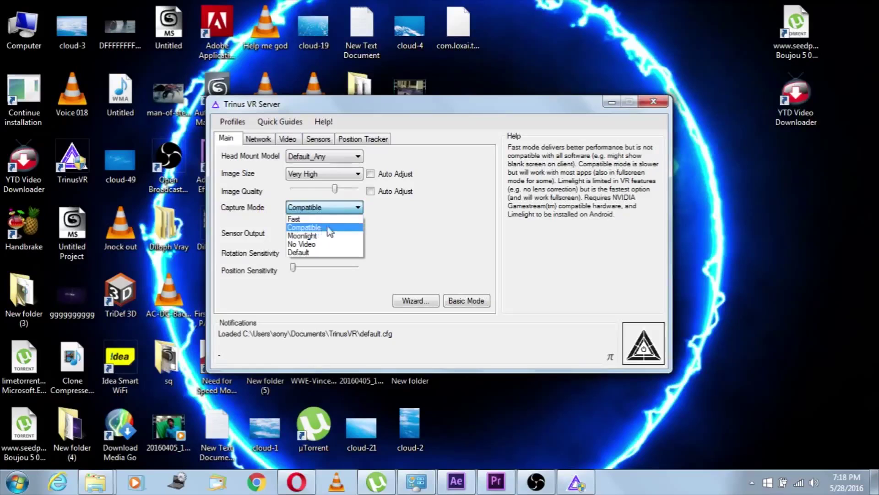
left_click(333, 219)
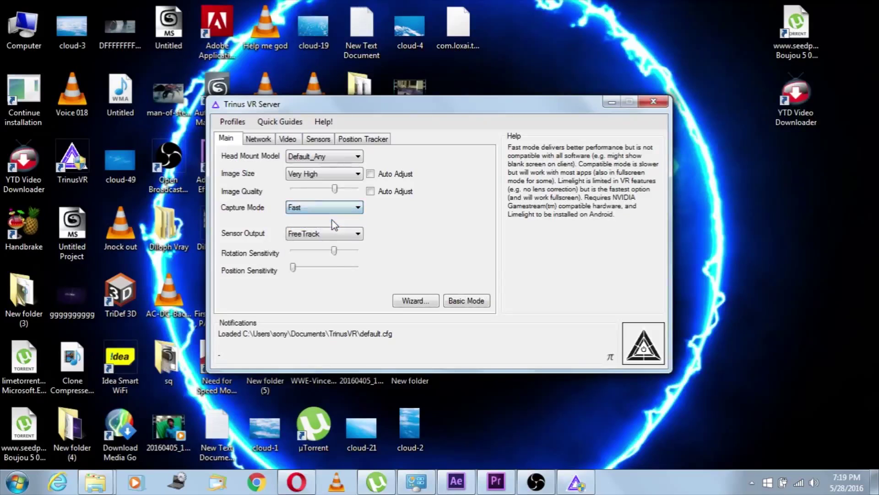
left_click(316, 234)
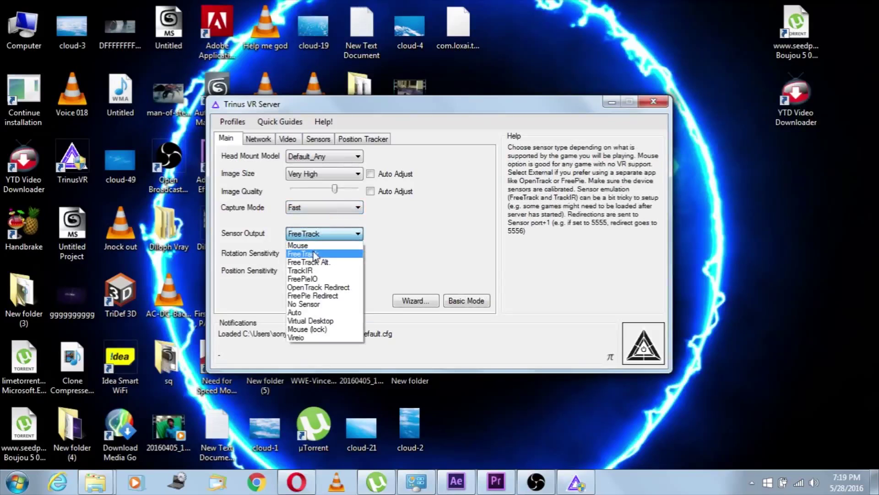
left_click(313, 254)
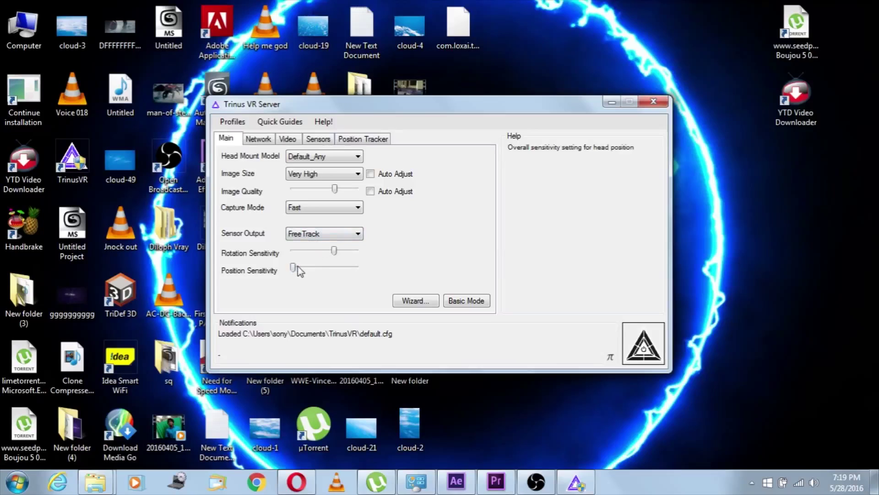
left_click_drag(293, 266, 335, 267)
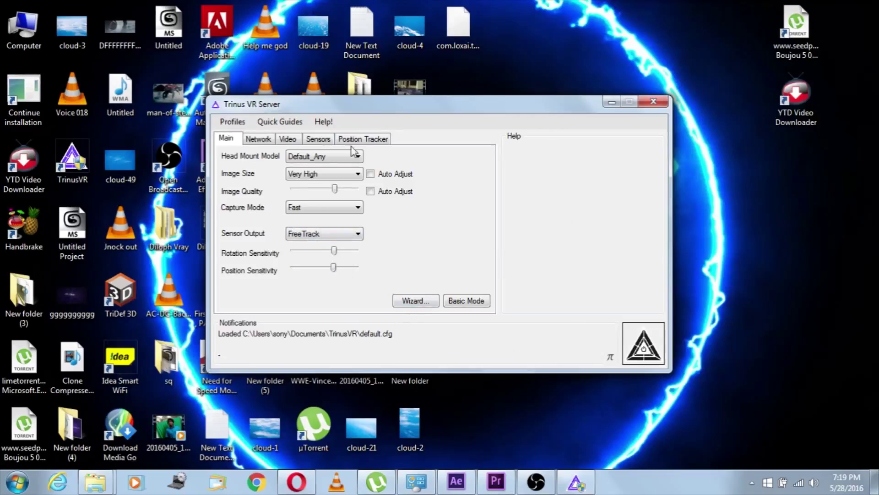
- Request the trinus Wi-Fi hotspot in Network settings, then move to the Video settings
left_click(259, 141)
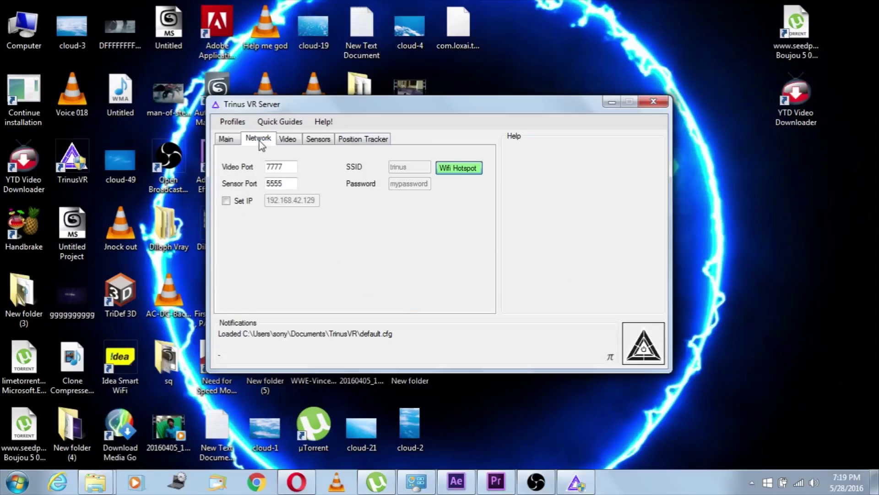
left_click(464, 169)
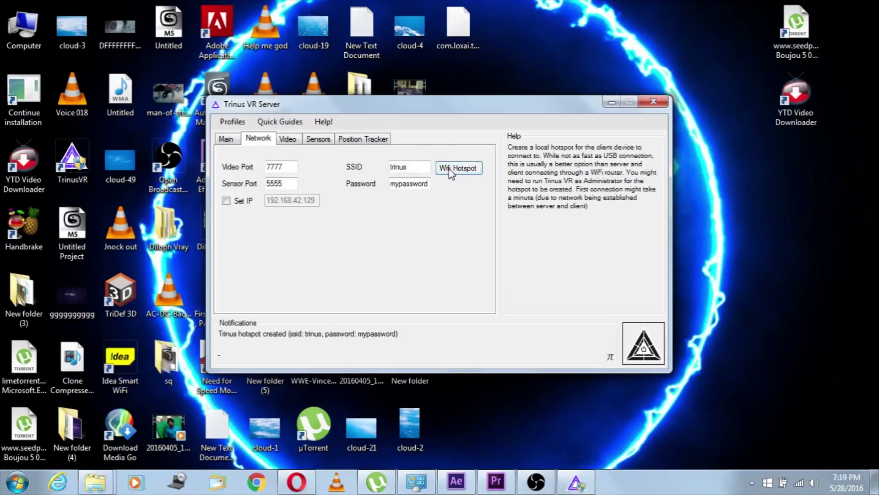
left_click(287, 140)
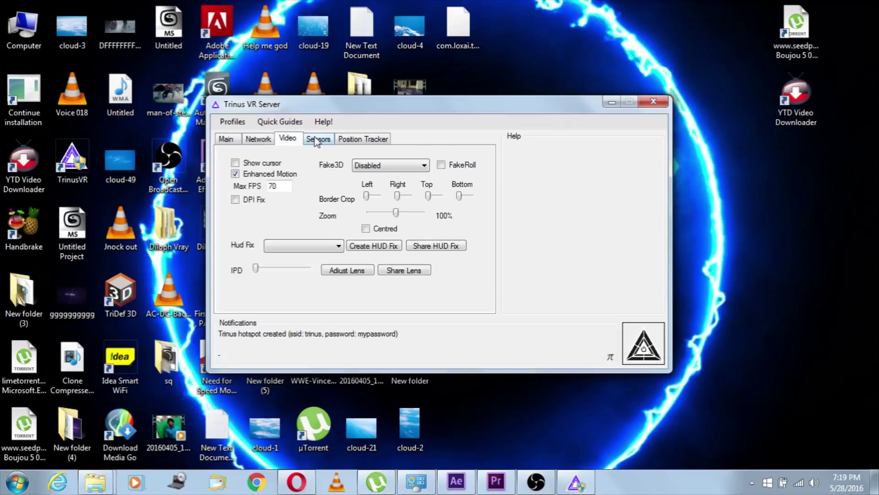
left_click(317, 141)
left_click(288, 140)
- Try Fake3D set to Auto and Enabled, then set it back to Disabled
mouse_move(269, 178)
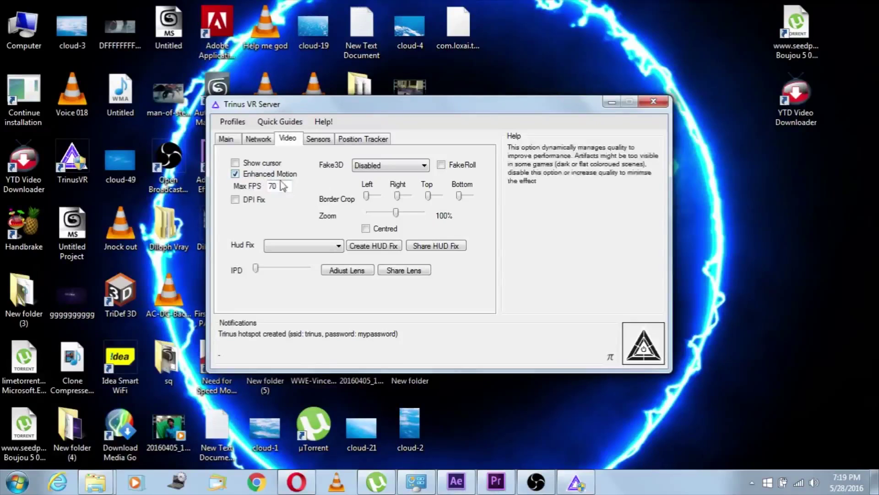
mouse_move(331, 171)
left_click(389, 166)
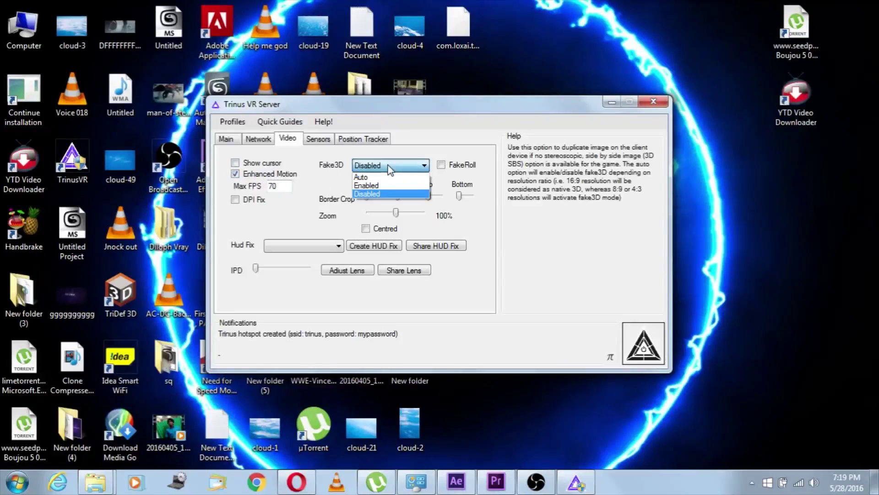
left_click(387, 177)
left_click(391, 165)
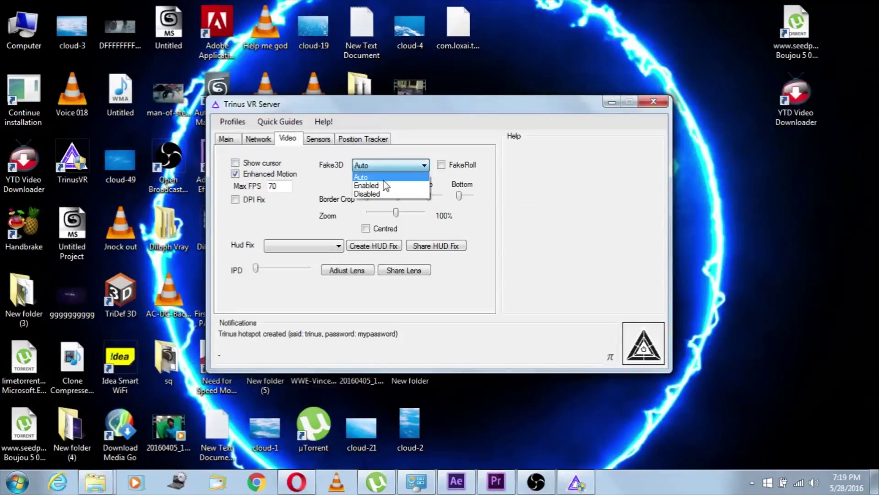
left_click(387, 185)
left_click(390, 166)
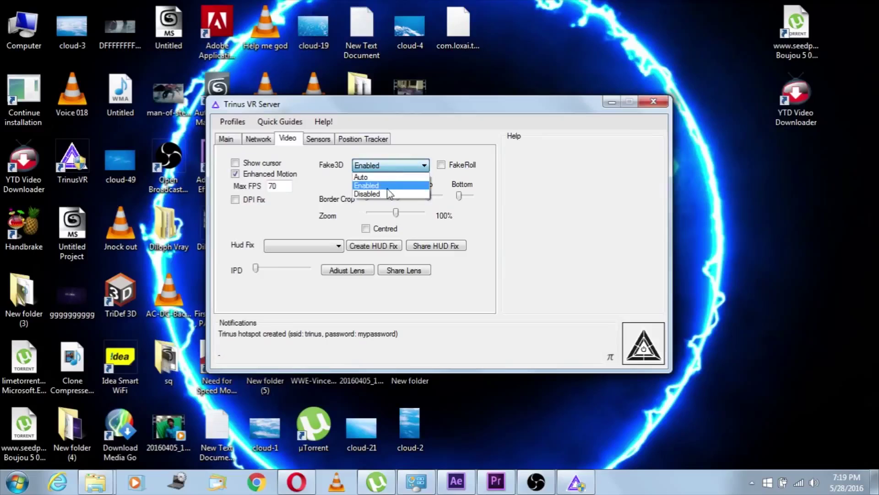
left_click(386, 195)
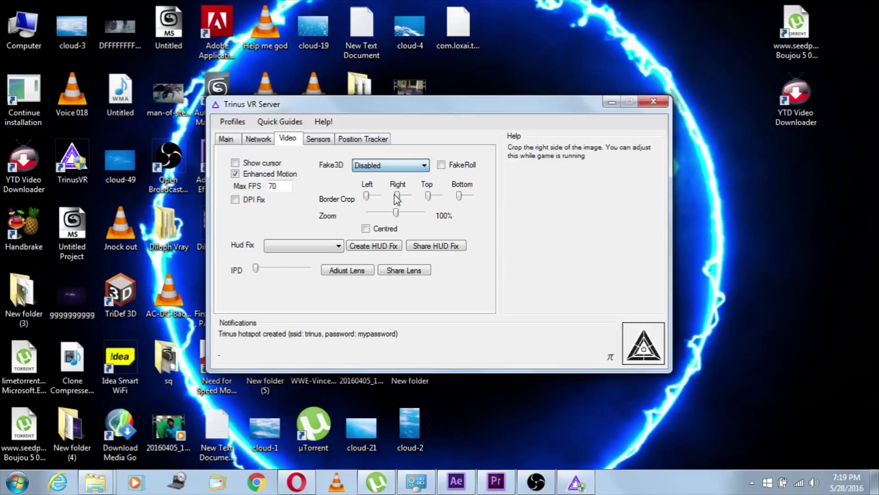
left_click(125, 278)
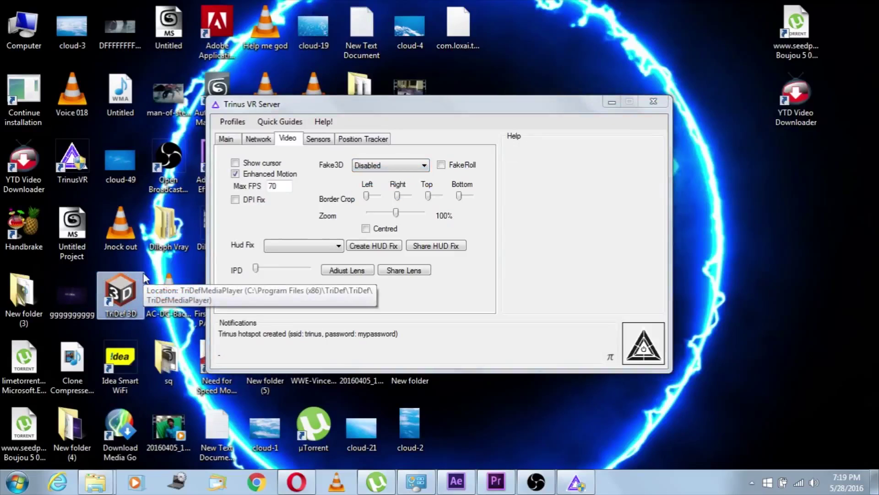
- Launch TriDef 3D Ignition, arrange it beside Trinus, and browse its game and file options
double_click(144, 279)
left_click_drag(502, 100, 505, 89)
left_click_drag(712, 153, 739, 127)
left_click(664, 166)
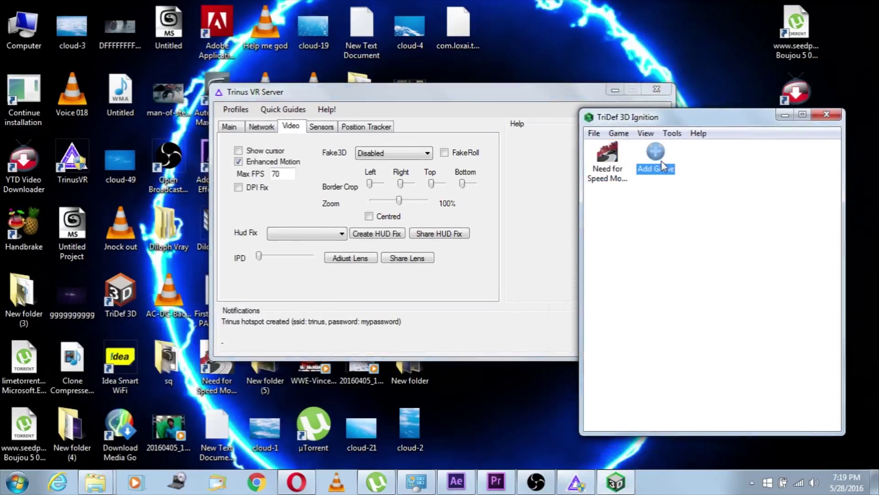
left_click(710, 167)
left_click(598, 135)
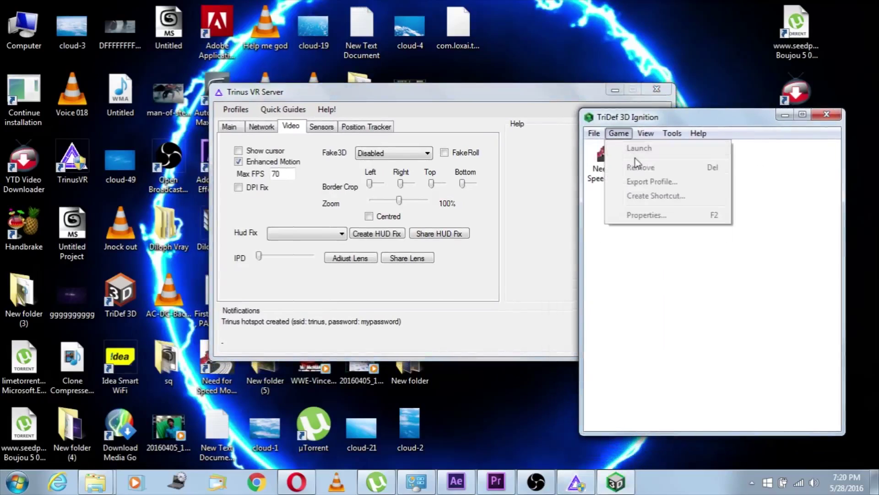
left_click(801, 213)
- Launch Need for Speed Most Wanted (2012) in 3D and keep Trinus Fake3D Disabled
left_click(623, 169)
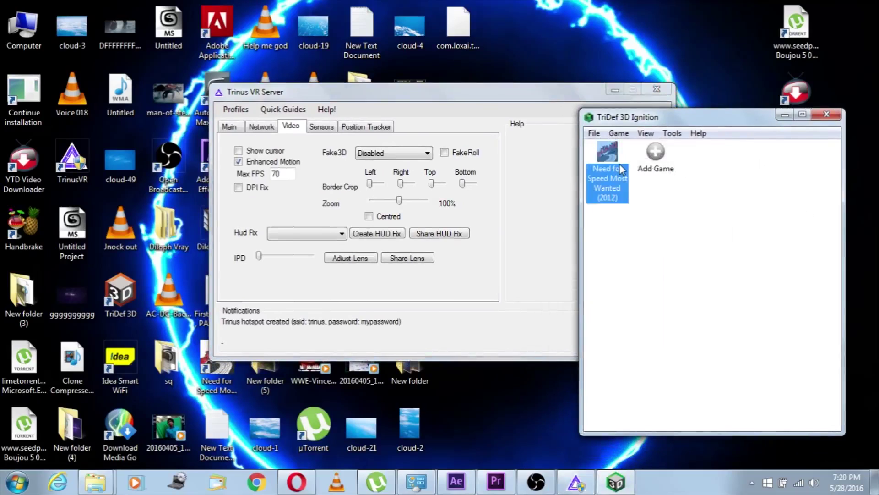
double_click(619, 181)
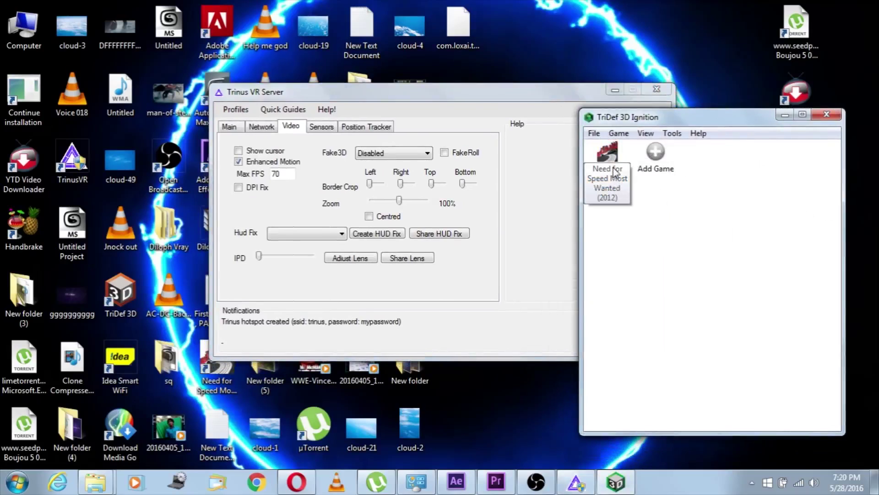
left_click(398, 153)
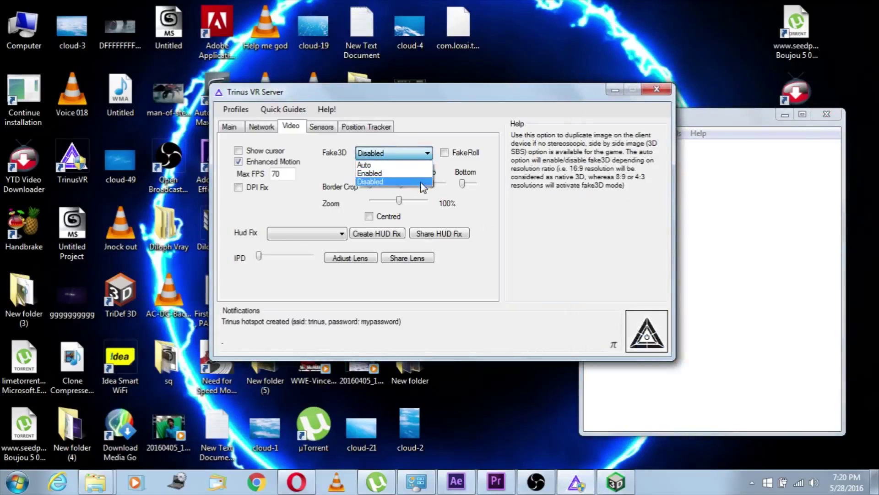
left_click(412, 182)
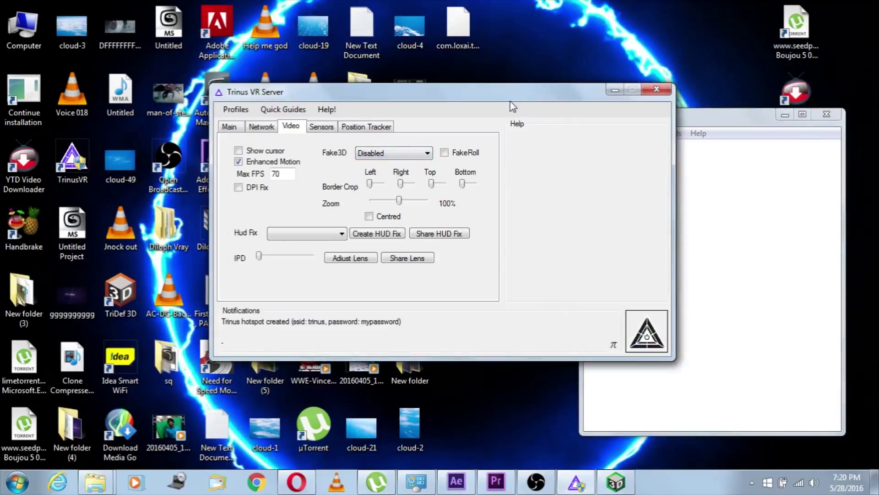
left_click_drag(524, 97, 413, 54)
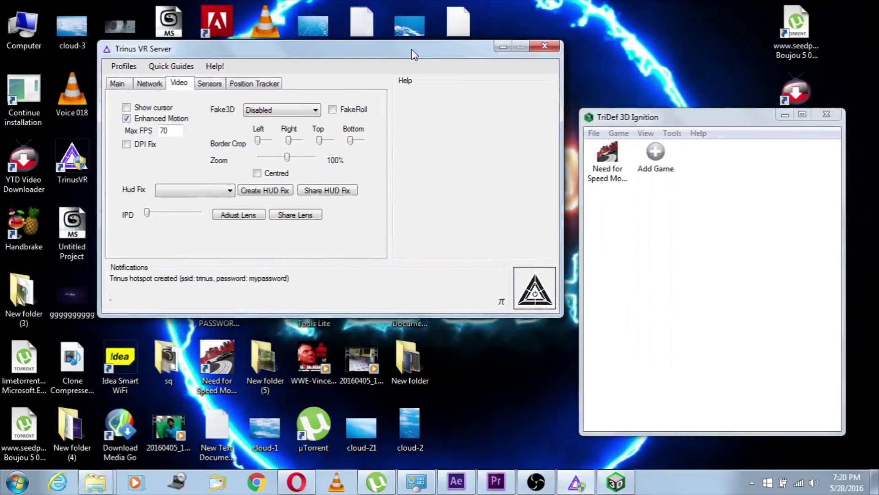
- Start the Trinus VR server so it waits for a connection on ports 7777 and 5555
left_click(534, 303)
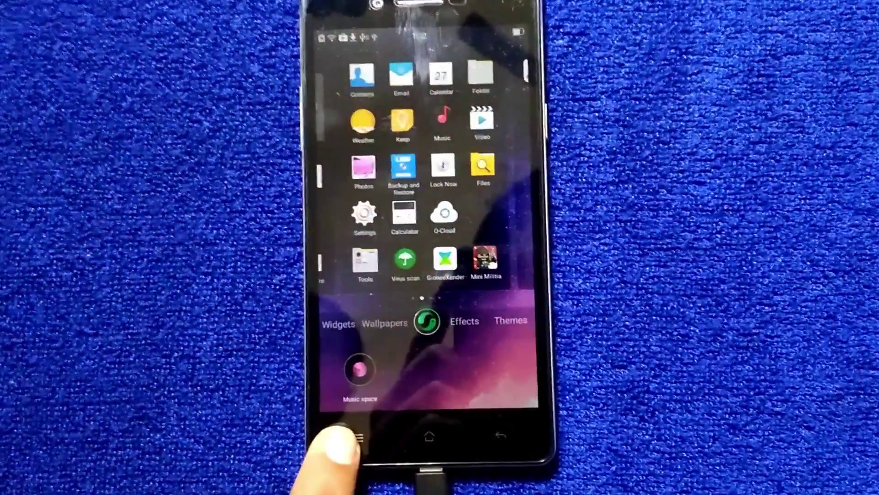
- Reopen TrinusVR from the phone's recent apps and start its client over USB
left_click(356, 439)
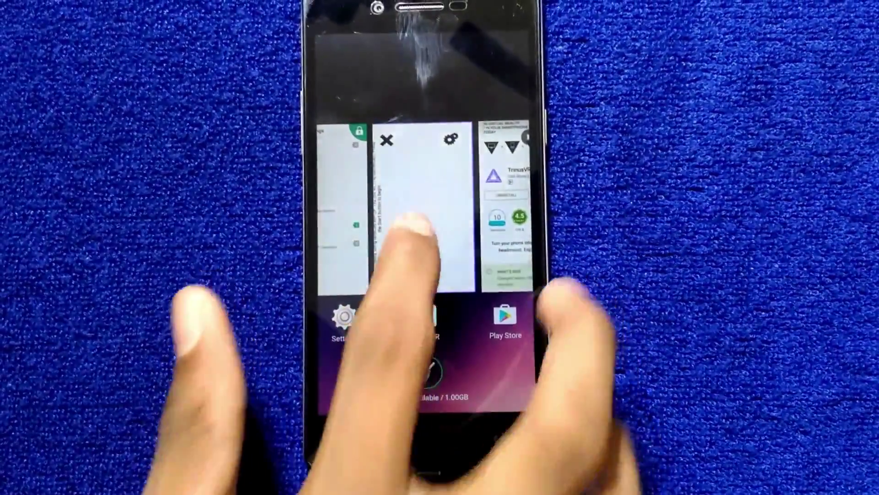
left_click(414, 227)
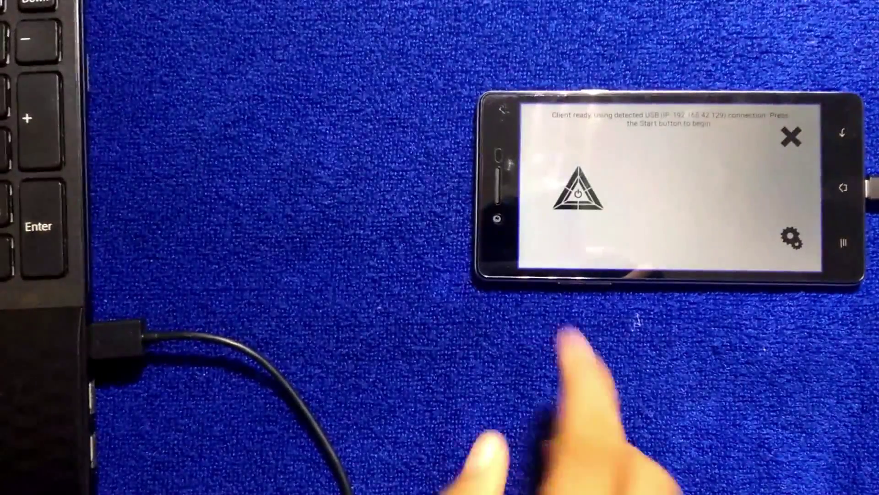
left_click(579, 189)
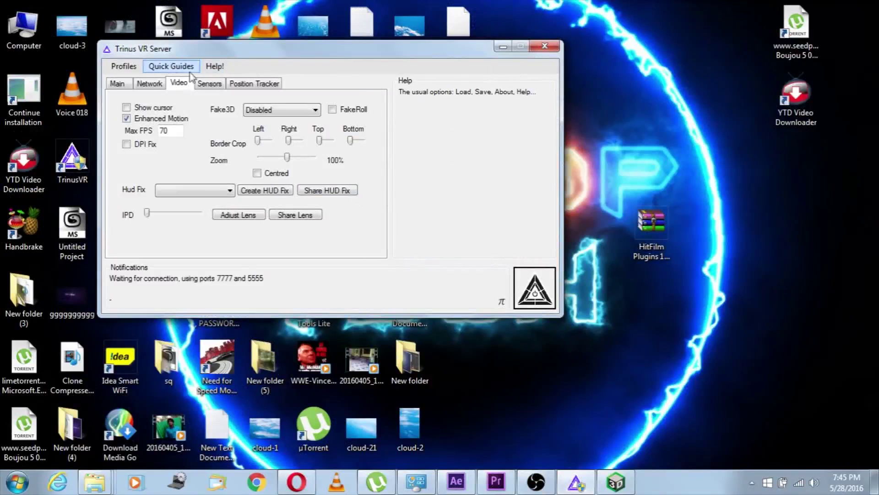
- In Trinus Network settings, request the Wi-Fi hotspot with SSID trinus
left_click(155, 88)
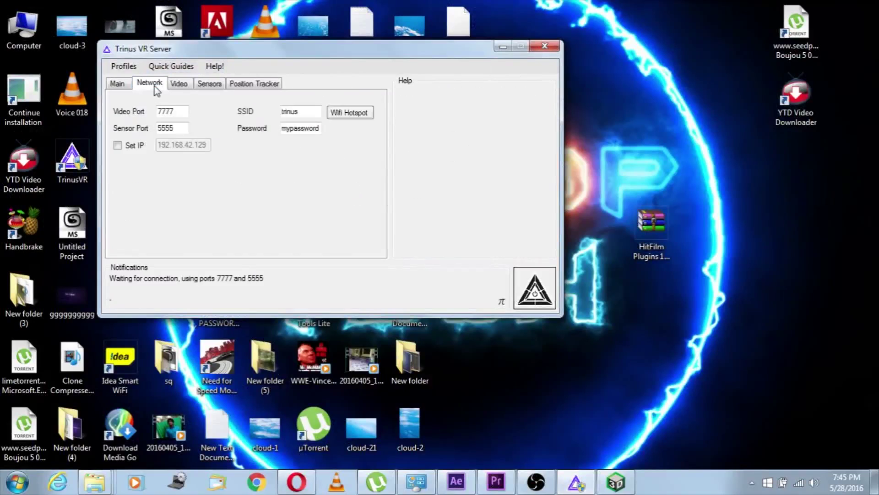
left_click(346, 117)
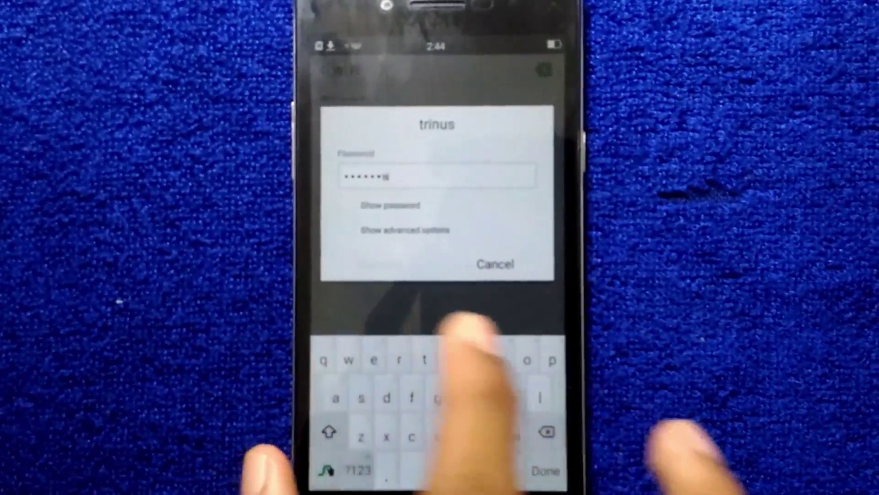
- Finish the hotspot password, connect the phone to trinus, and reopen TrinusVR from recent apps
type("rd")
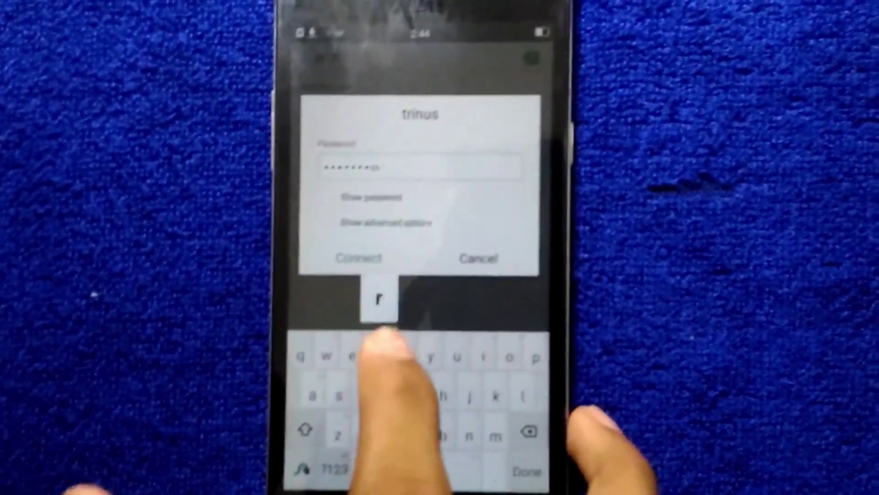
key("Return")
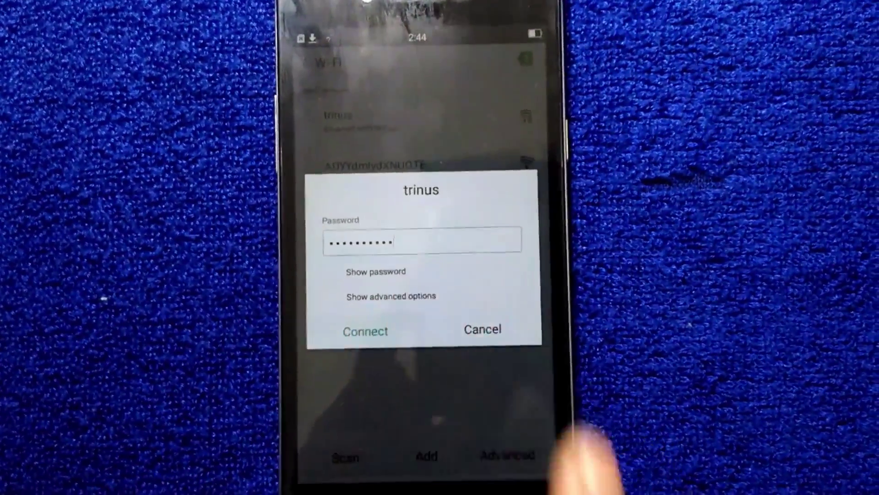
left_click(366, 331)
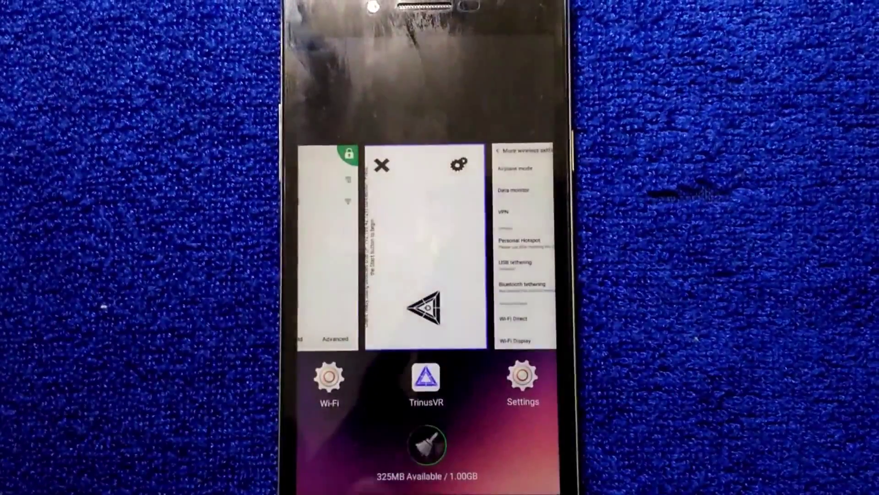
left_click(422, 256)
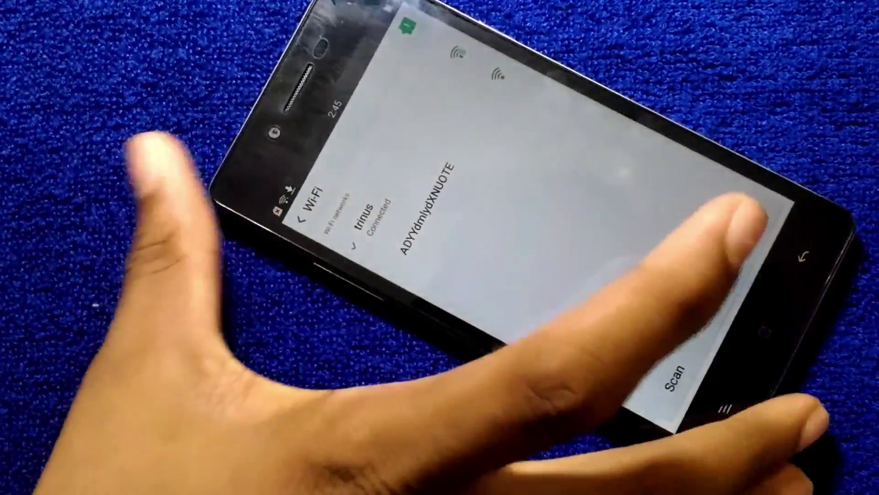